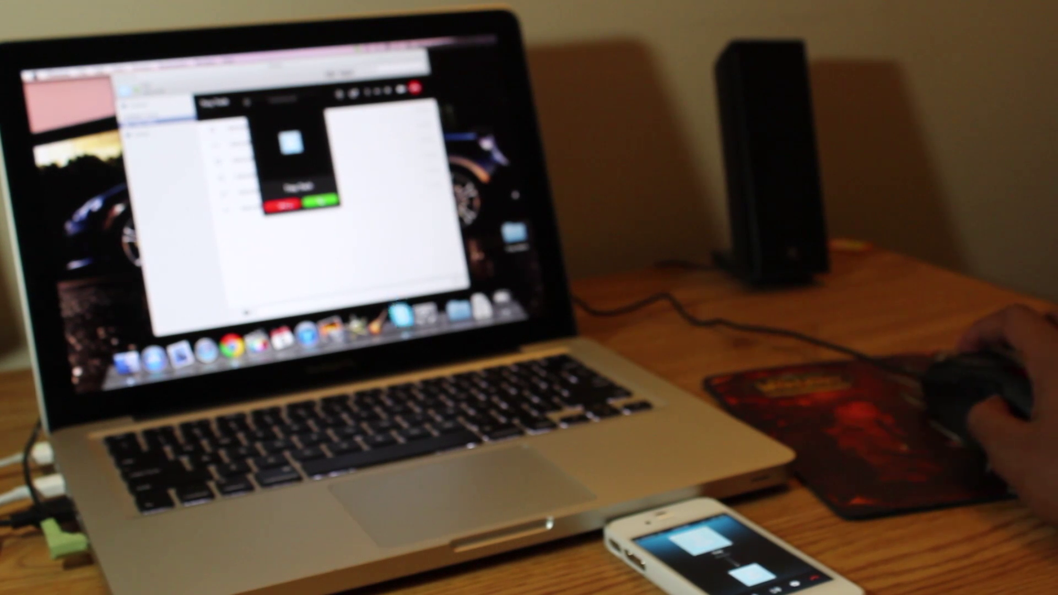
Step: Answer the incoming Skype video call from the iPhone on the MacBook
click(321, 201)
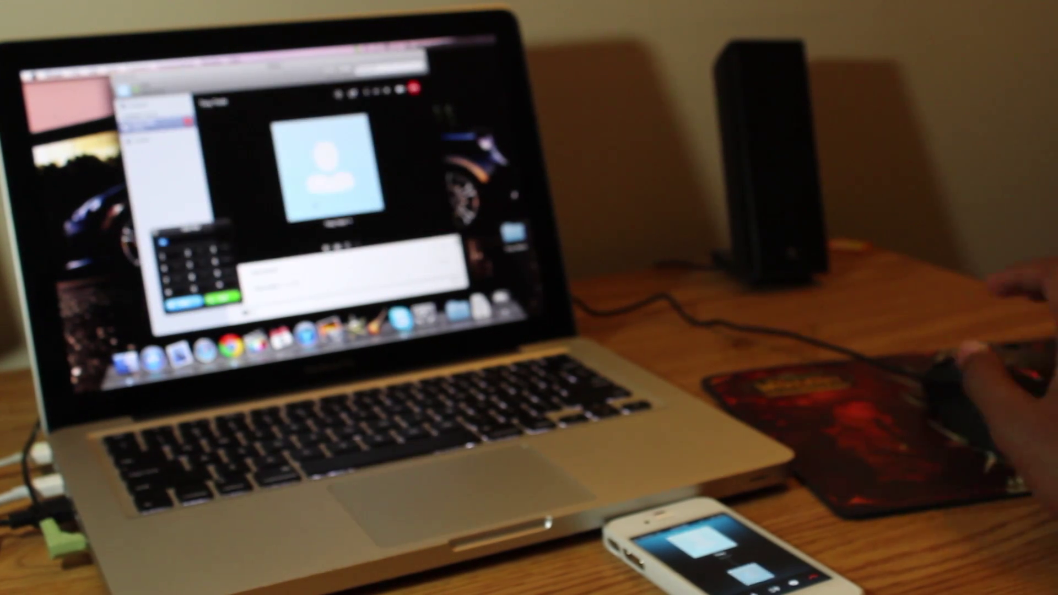